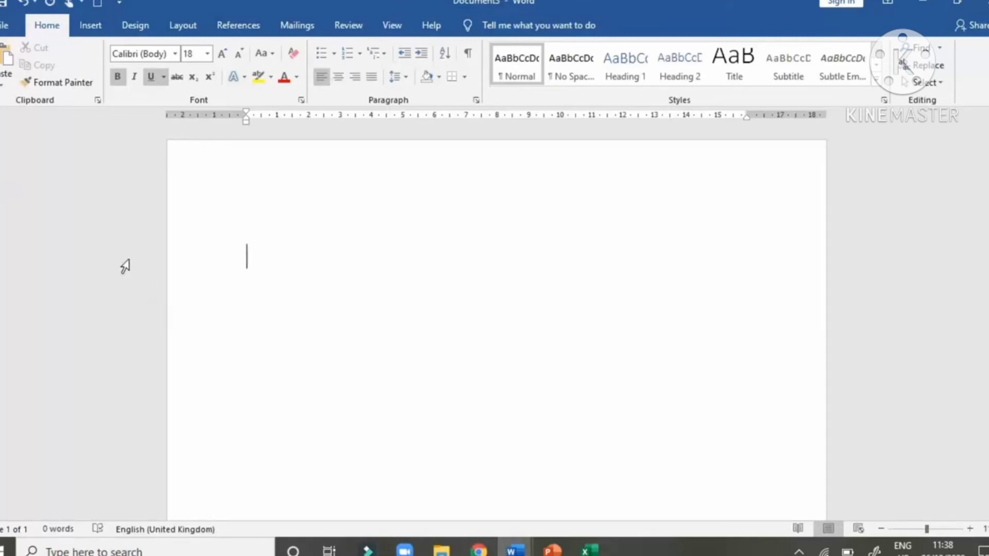
# Insert the picture "foto" from the device's Pictures folder into the blank document.
pyautogui.click(90, 27)
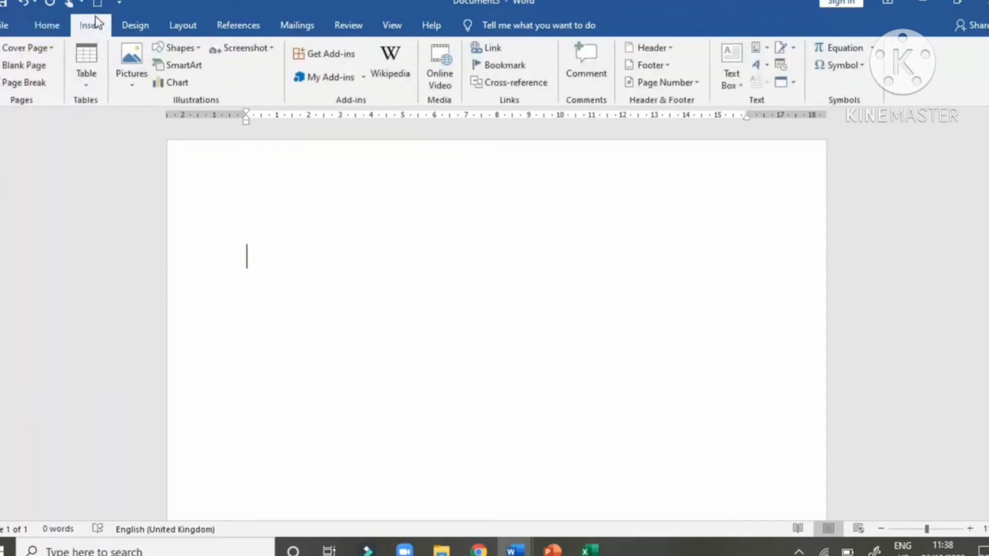
pyautogui.click(134, 67)
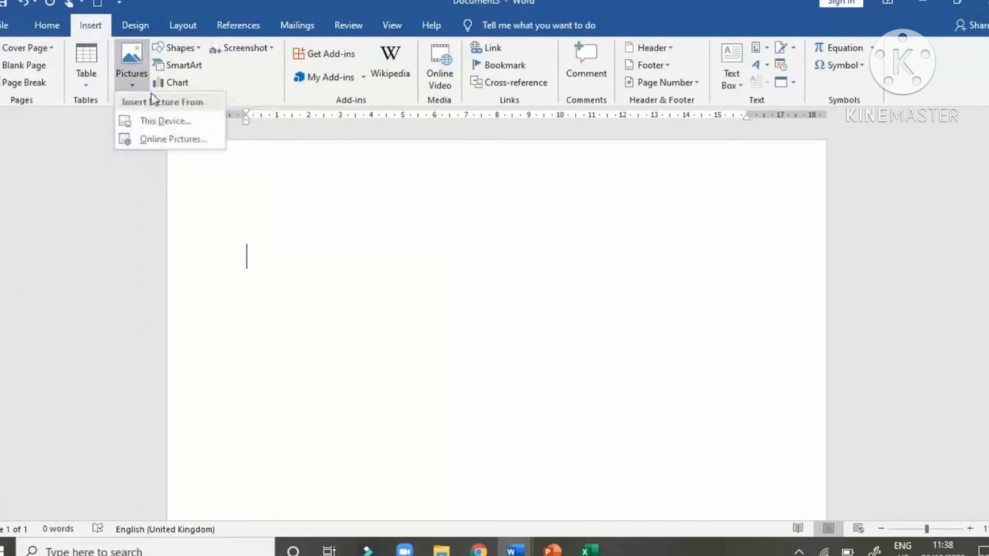
pyautogui.click(147, 121)
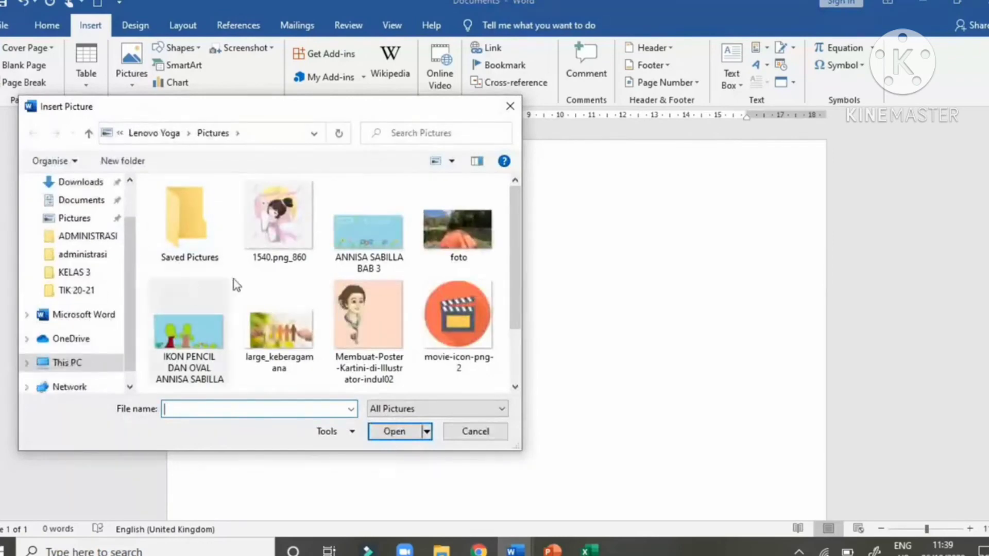
pyautogui.scroll(-2, 431, 294)
pyautogui.scroll(2, 48, 286)
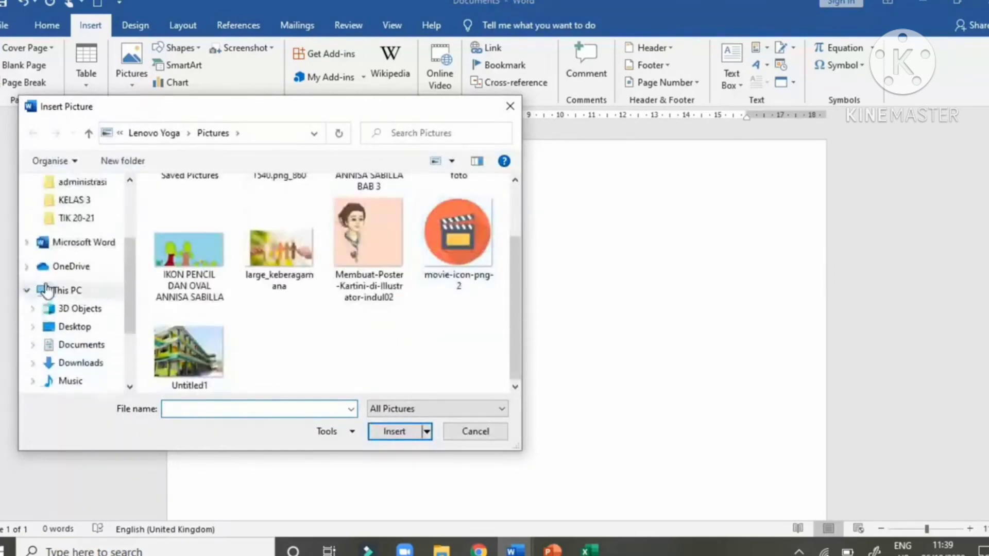
pyautogui.scroll(-1, 61, 272)
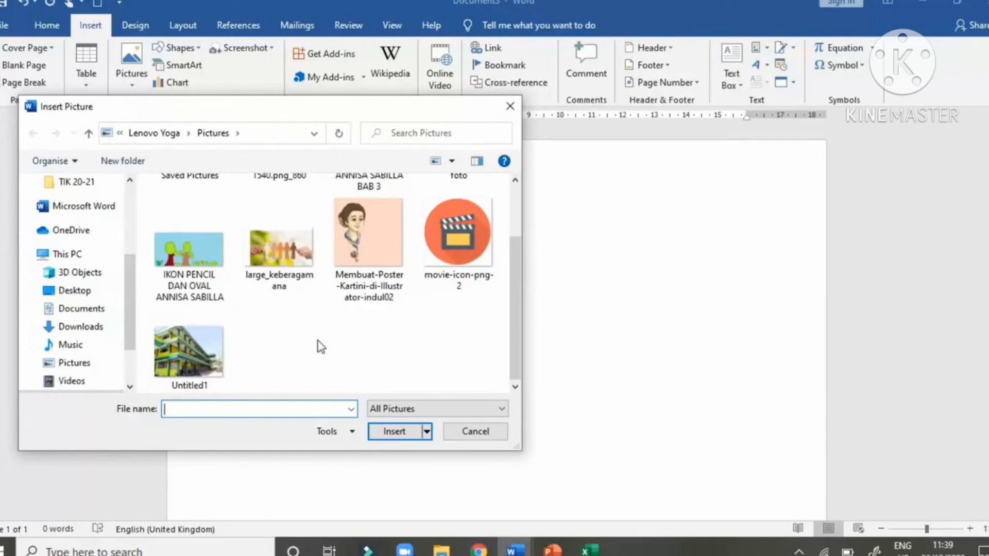
pyautogui.scroll(2, 288, 355)
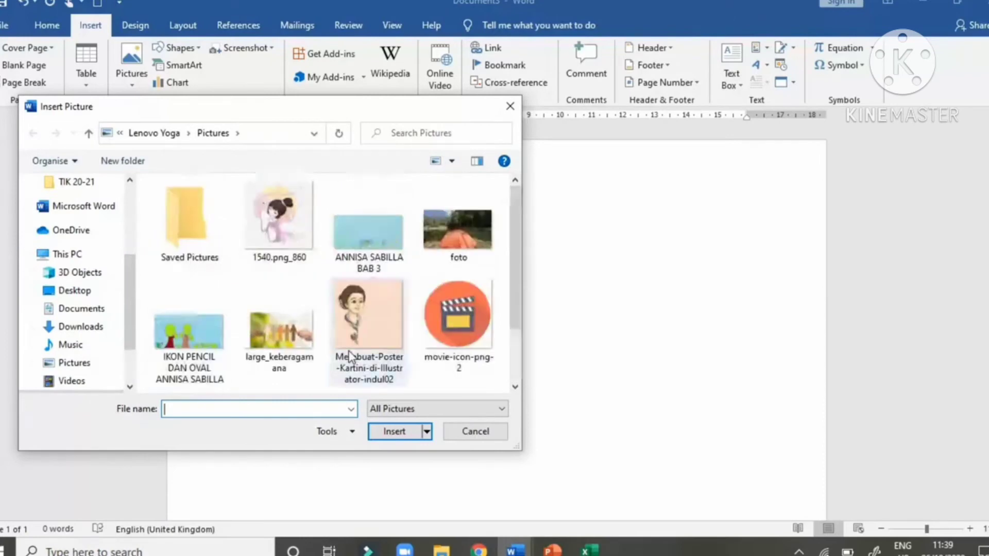
pyautogui.click(451, 222)
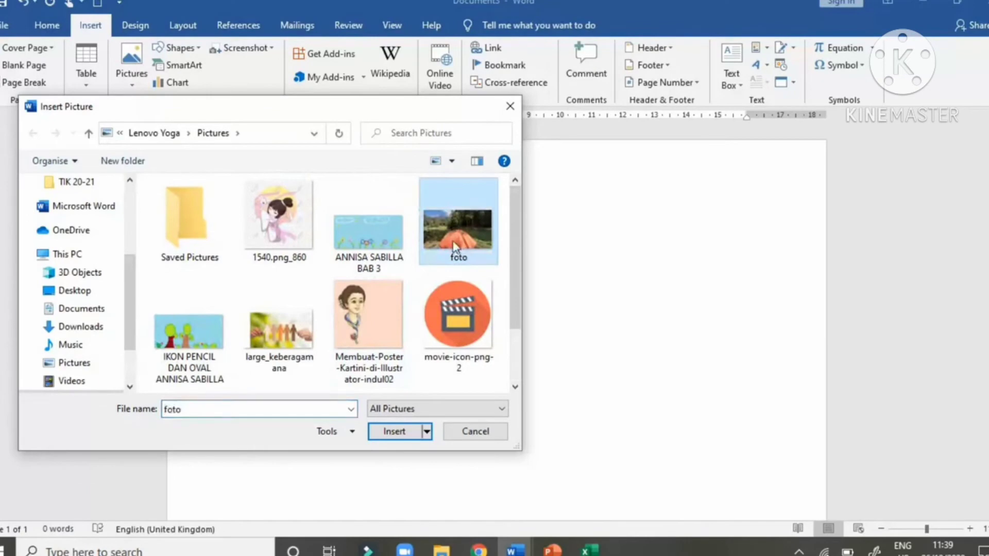
pyautogui.click(394, 433)
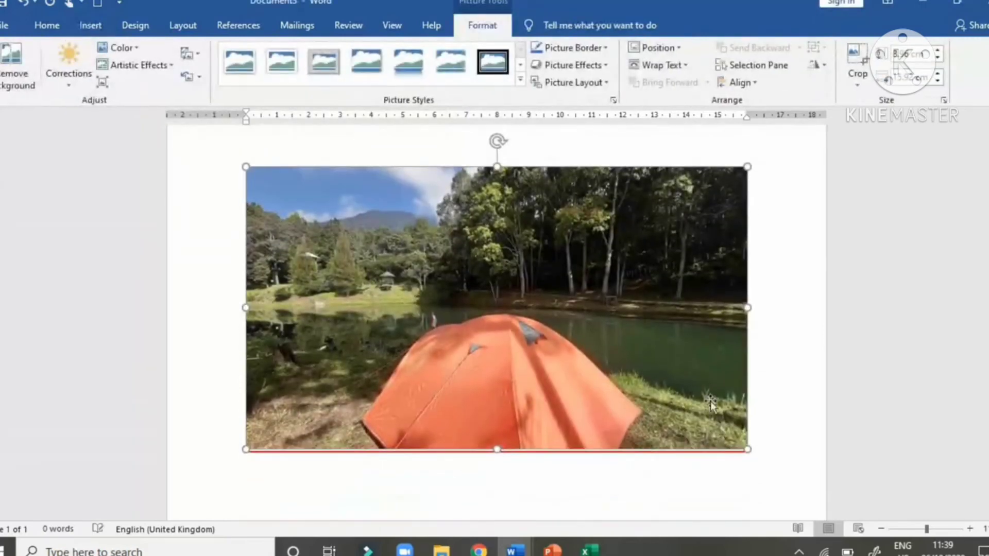
pyautogui.scroll(-3, 648, 360)
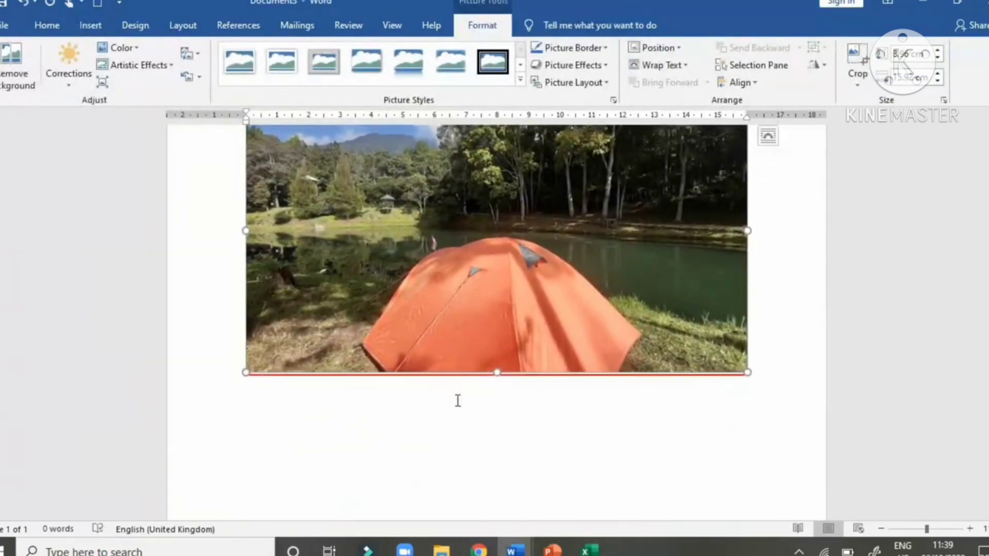
pyautogui.click(457, 401)
pyautogui.scroll(3, 616, 384)
pyautogui.click(618, 380)
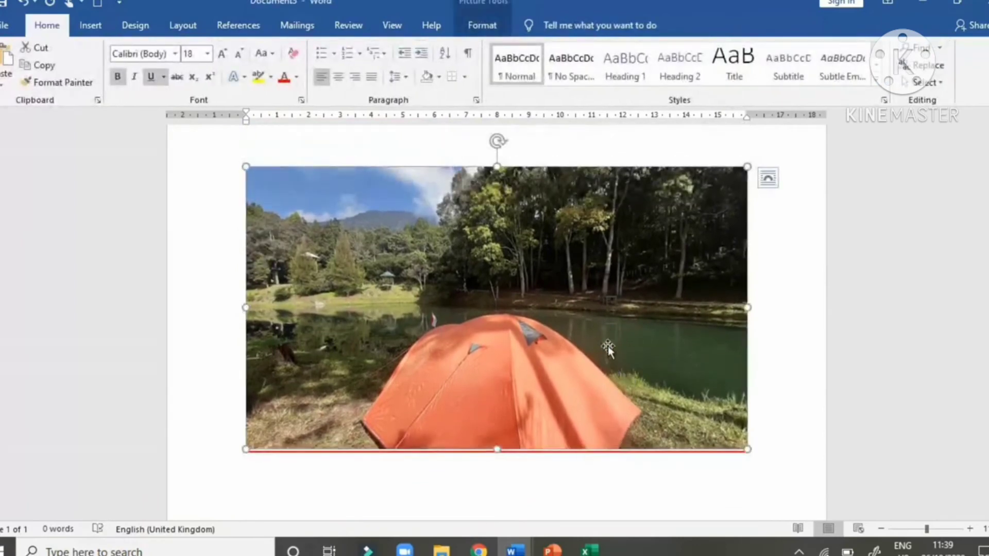
pyautogui.click(615, 472)
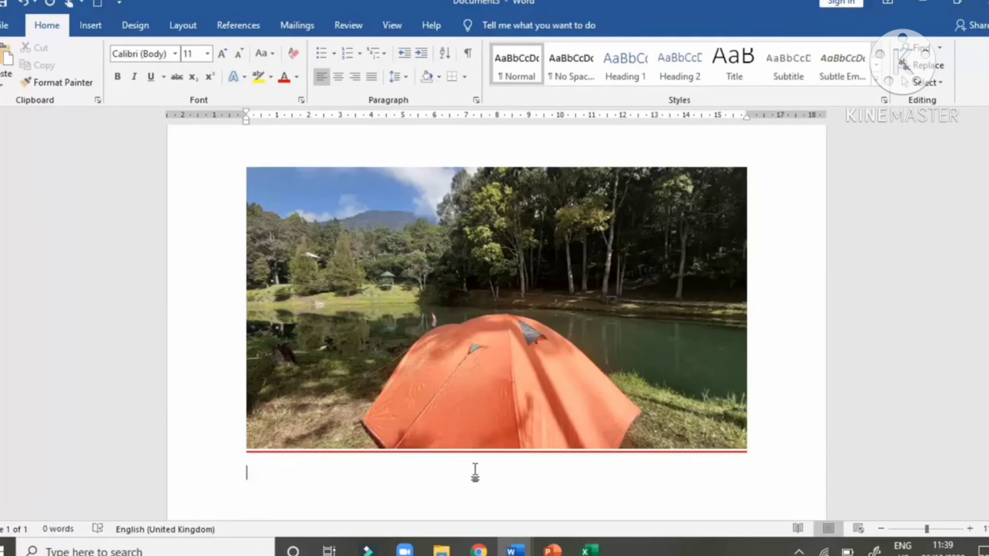
pyautogui.click(533, 432)
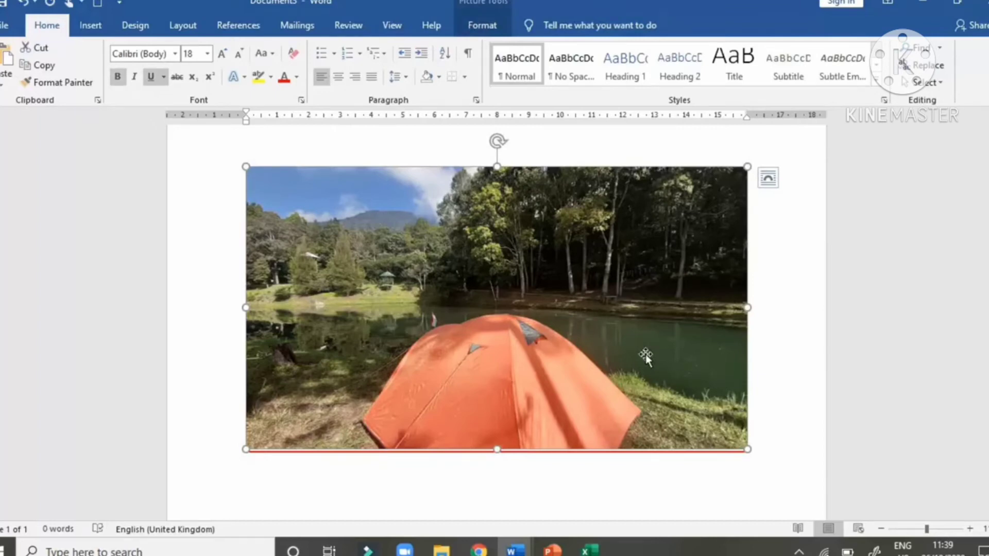
pyautogui.scroll(-1, 400, 469)
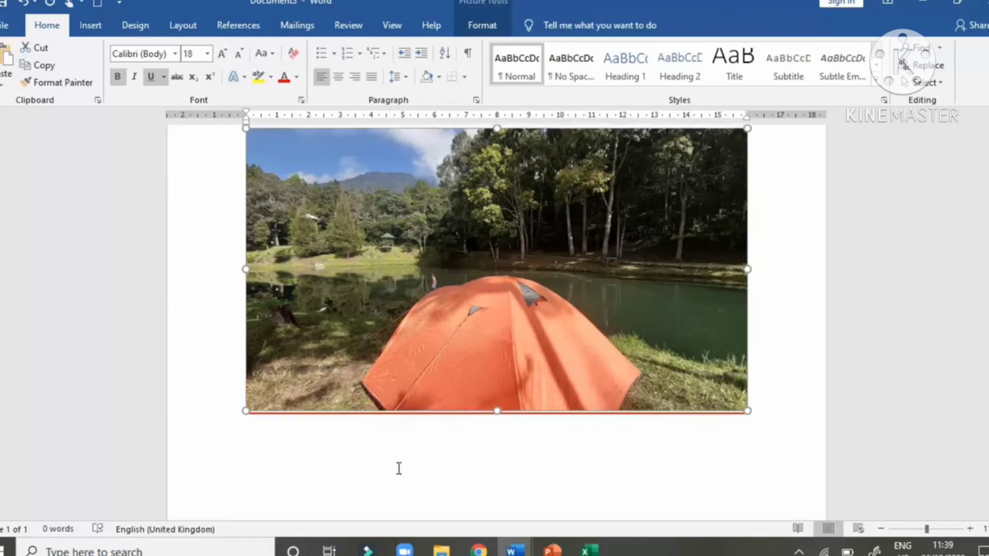
pyautogui.click(399, 469)
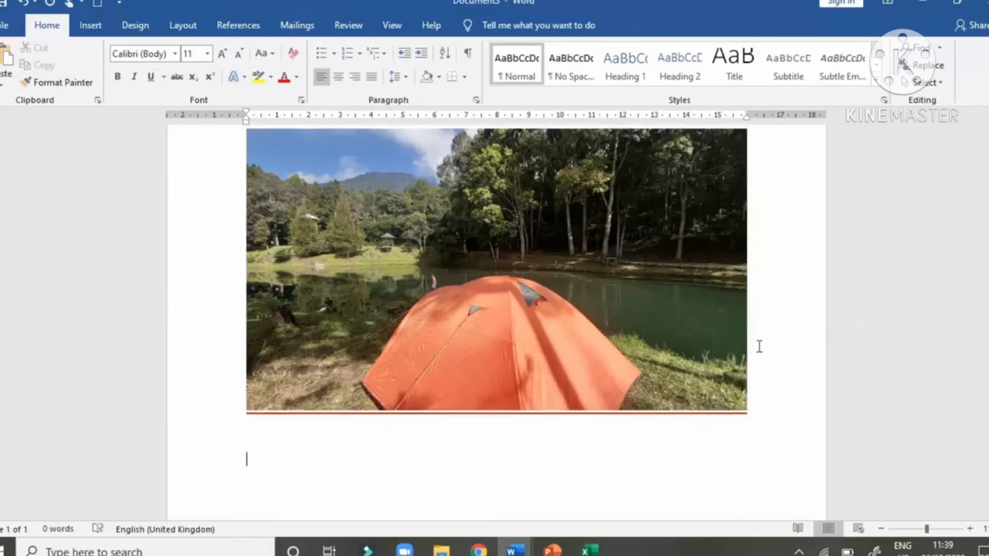
pyautogui.click(745, 409)
pyautogui.moveTo(748, 412); pyautogui.dragTo(647, 367)
pyautogui.hotkey('ctrl', 'z')
# Below the picture, write the heading "Suasana camping" and two paragraphs opening with "Siapa disini yang suka camping ?" and "Karena berada di ketinggian".
pyautogui.click(617, 450)
pyautogui.write('suasana campin')
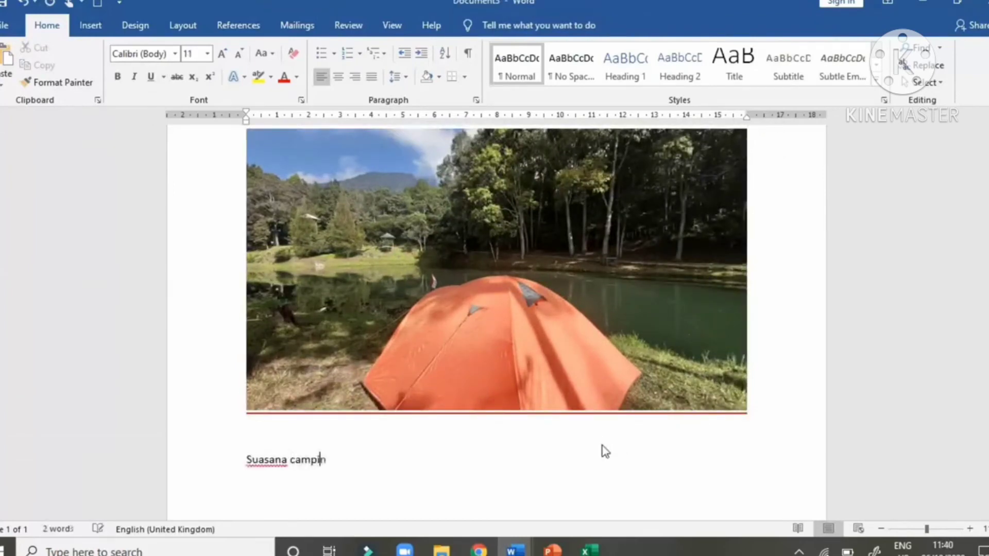
pyautogui.write('g')
pyautogui.press('Return')
pyautogui.write('Siapa disini yang suka camping ? yak camping merupakan aktifitas outdoor yang sangat menyenangkan. Di alam terbuka kita bisa melatih kemandirian, ketangkasan dan keahlian lainnya seperti mendirikan tenda, memasak, dan lain-lain. Camping di ketinggian sangatlah nyaman, selain suasananya yang sejuk dan udaranya masih bersih lho....')
pyautogui.scroll(1, 599, 394)
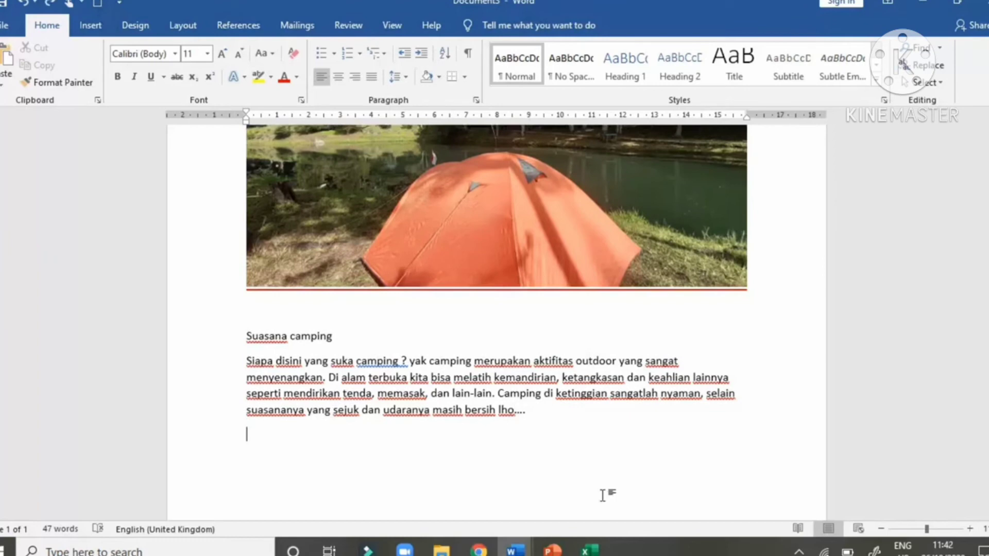
pyautogui.write('Karena berada di ketinggian, saat camping kita perlu membawa perlengkapan dan perbekalan yang memadai seperti tenda , mattrass, sleeping bag, lampu emergency, air minum dan bahan makanan. Wah seru banget ya.... Tertarik untuk camping juga? Yuk nanti dicoba ya.....')
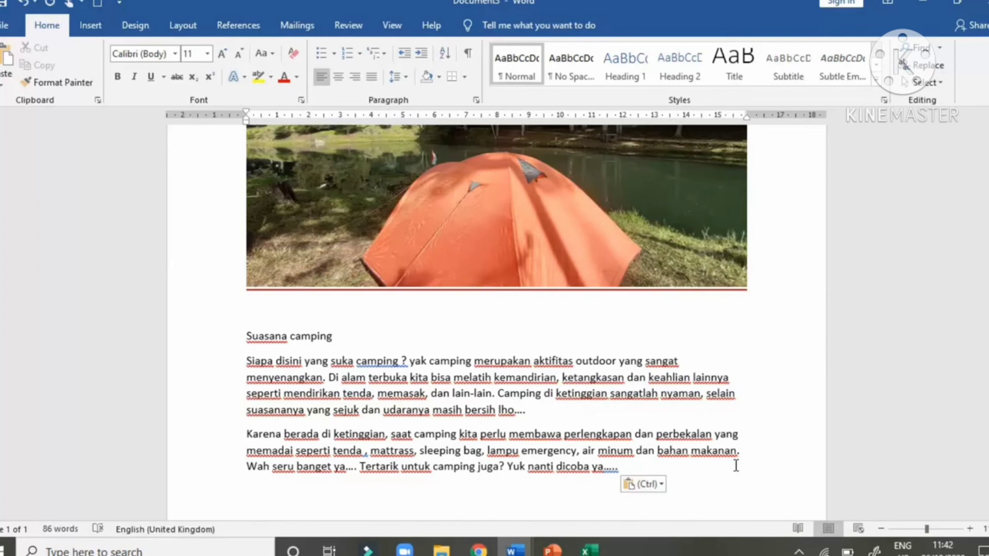
# Set the tent picture's text wrapping to In Front of Text and move it over the written paragraphs.
pyautogui.click(473, 193)
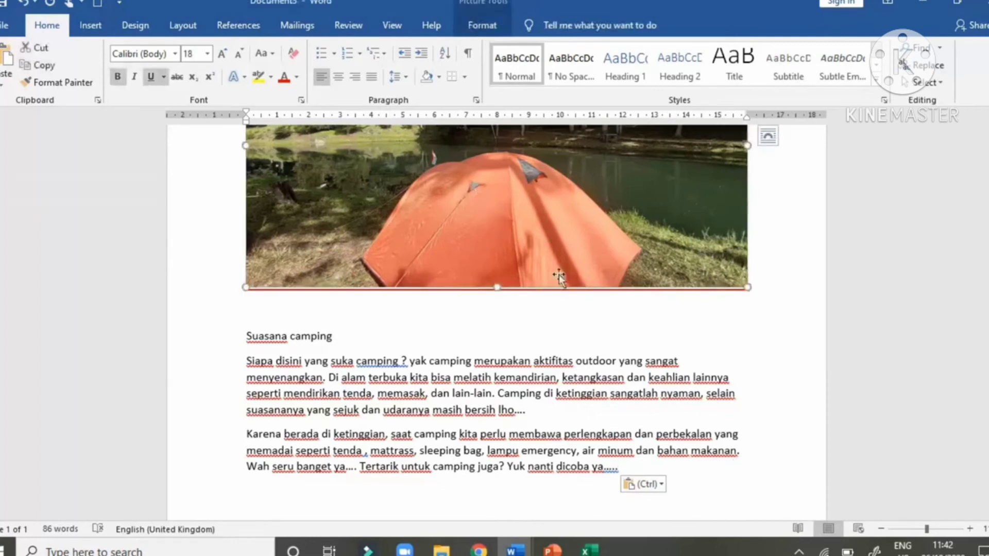
pyautogui.rightClick(722, 203)
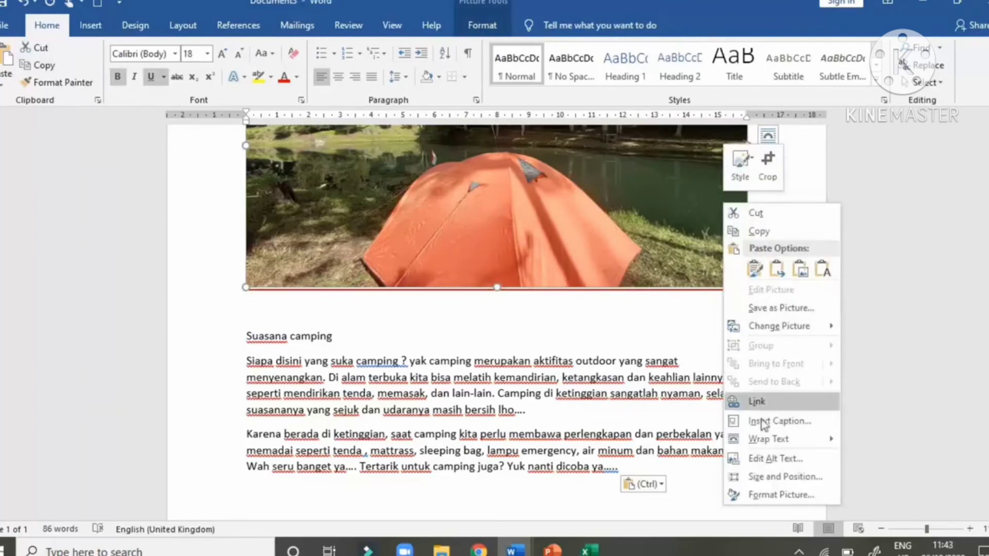
pyautogui.moveTo(770, 449)
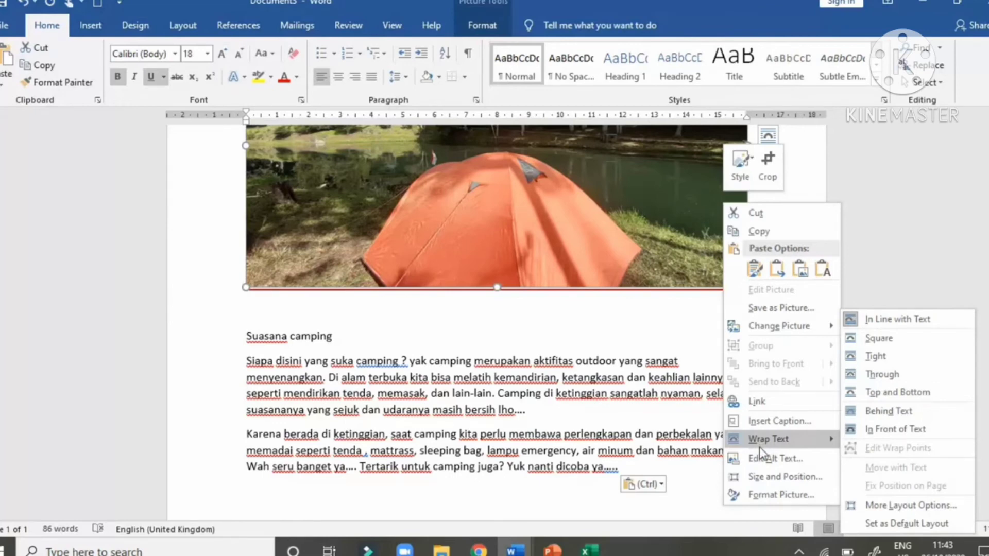
pyautogui.click(883, 431)
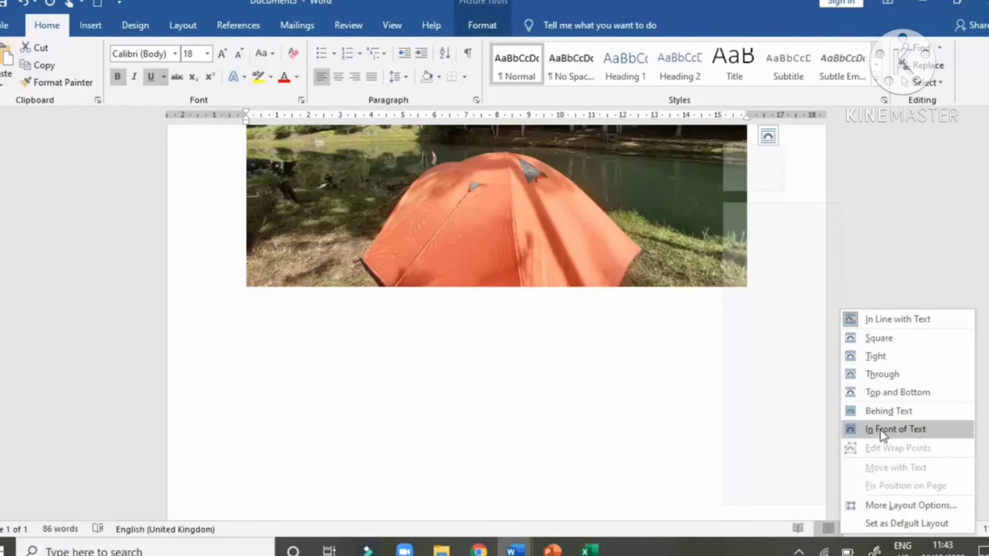
pyautogui.click(885, 432)
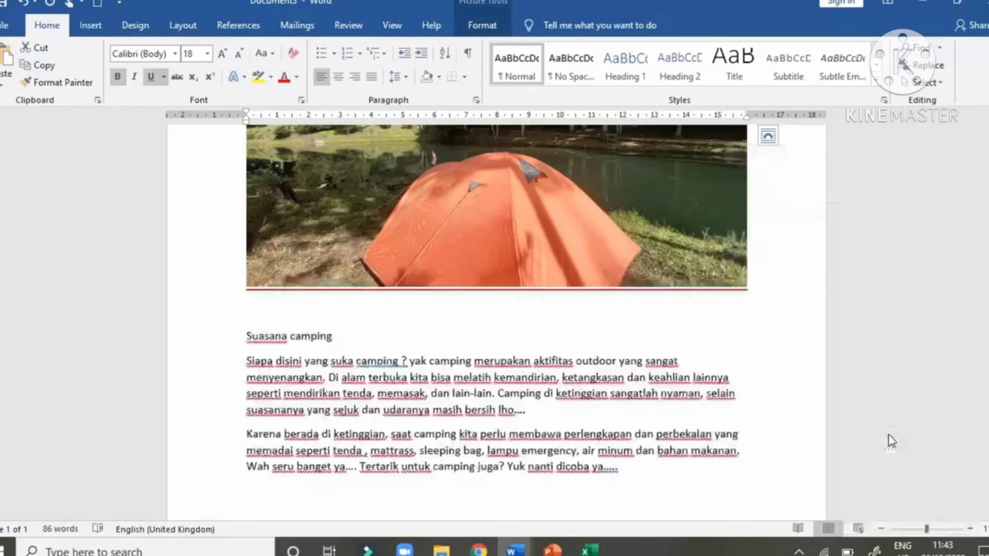
pyautogui.moveTo(510, 236); pyautogui.dragTo(530, 341)
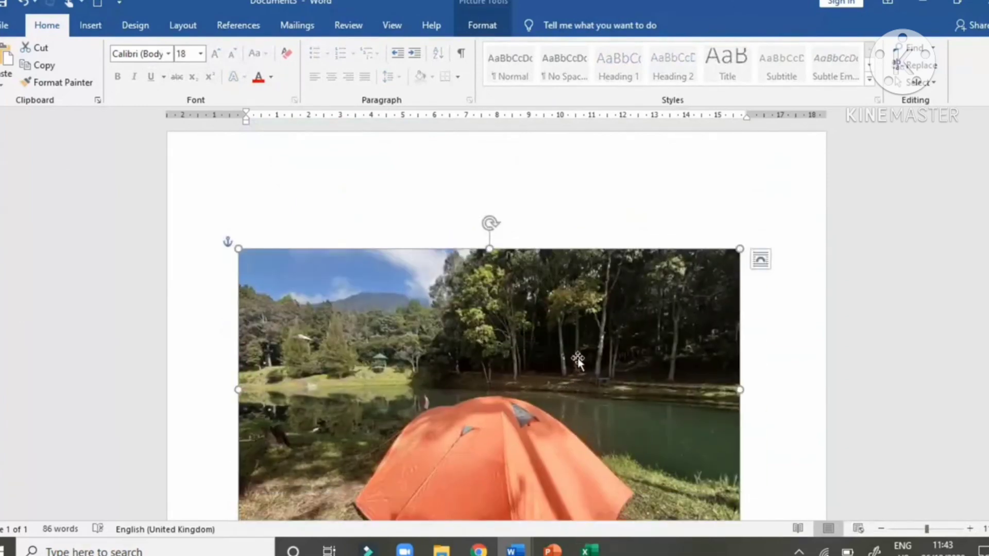
# Change the picture's text wrapping to Behind Text and shift it slightly behind the paragraphs.
pyautogui.scroll(-1, 500, 331)
pyautogui.rightClick(537, 278)
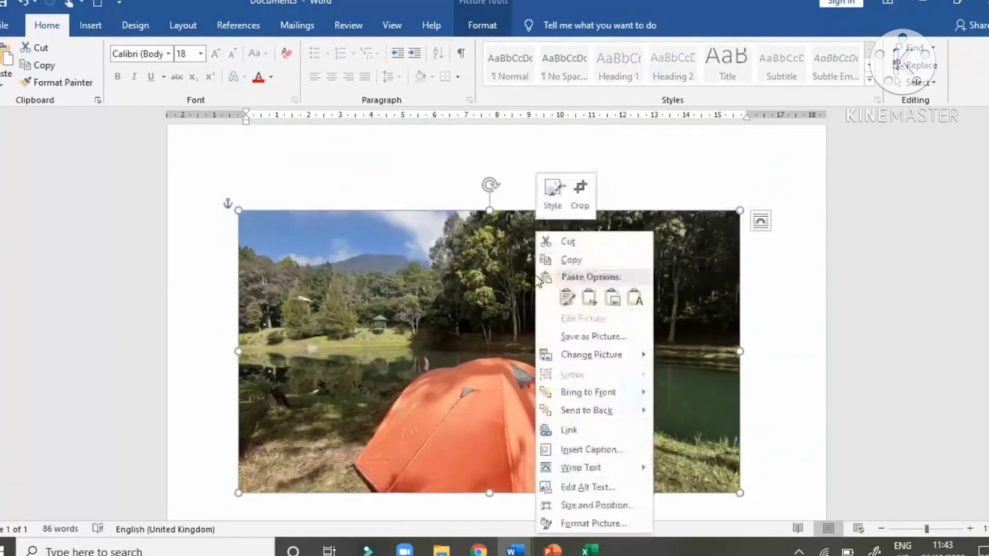
pyautogui.moveTo(617, 473)
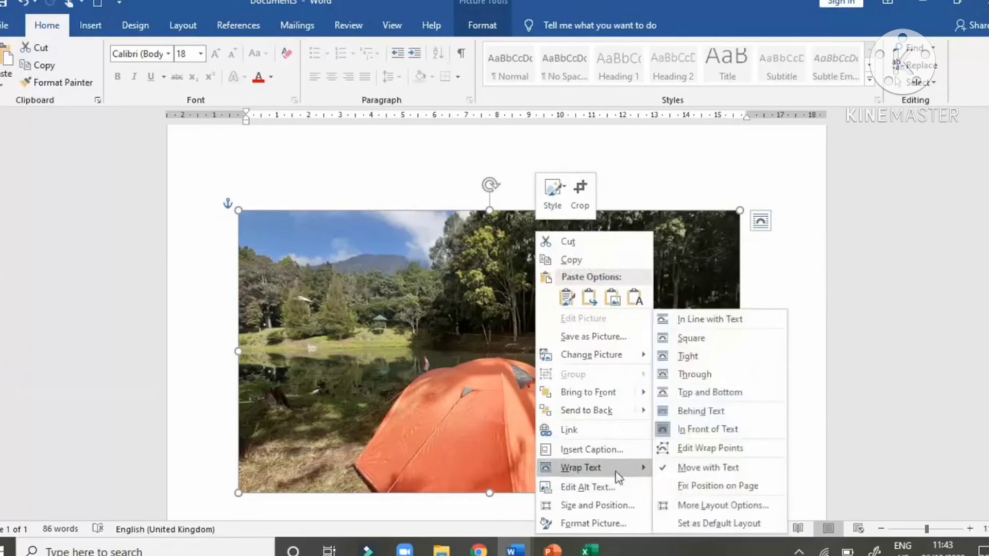
pyautogui.click(751, 410)
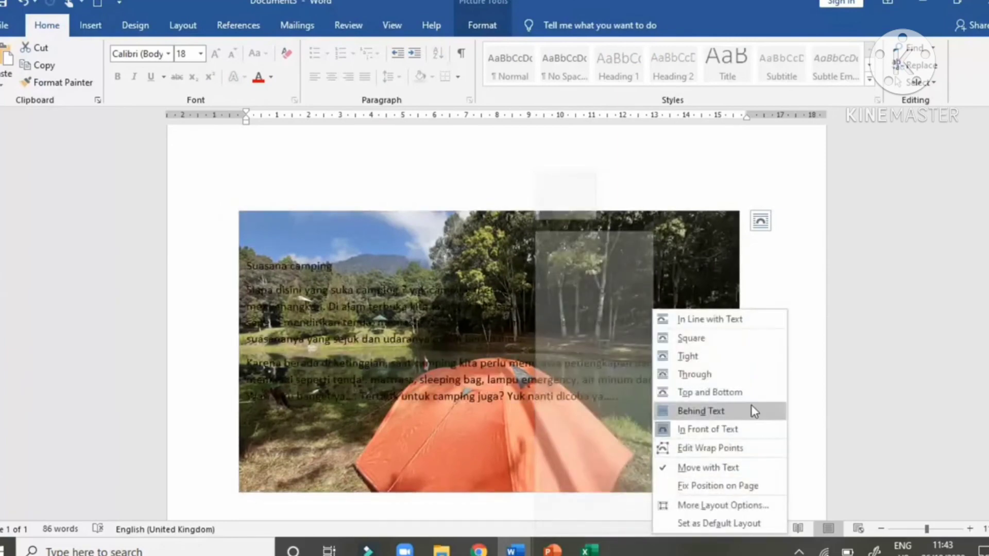
pyautogui.moveTo(590, 475)
pyautogui.mouseDown()
pyautogui.moveTo(644, 299)
pyautogui.moveTo(587, 515)
pyautogui.moveTo(594, 459)
pyautogui.mouseUp()
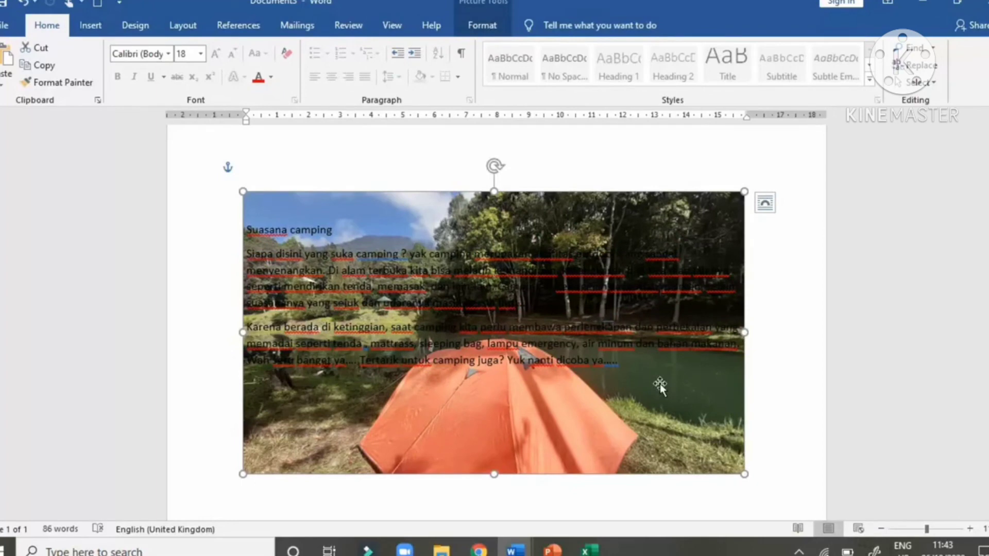
# Change the picture's text wrapping to Square and move it between the first and second paragraphs.
pyautogui.rightClick(632, 418)
pyautogui.moveTo(698, 354)
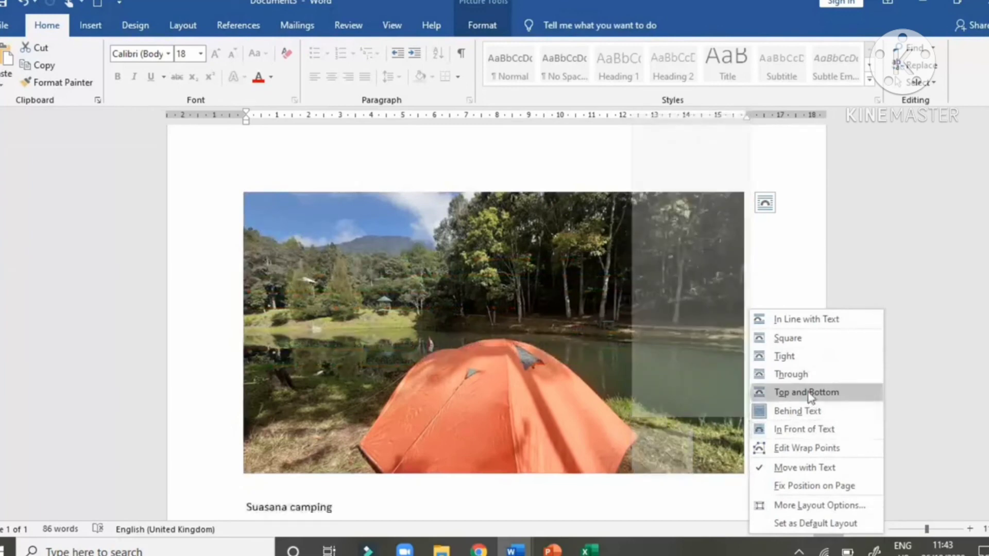
pyautogui.click(797, 342)
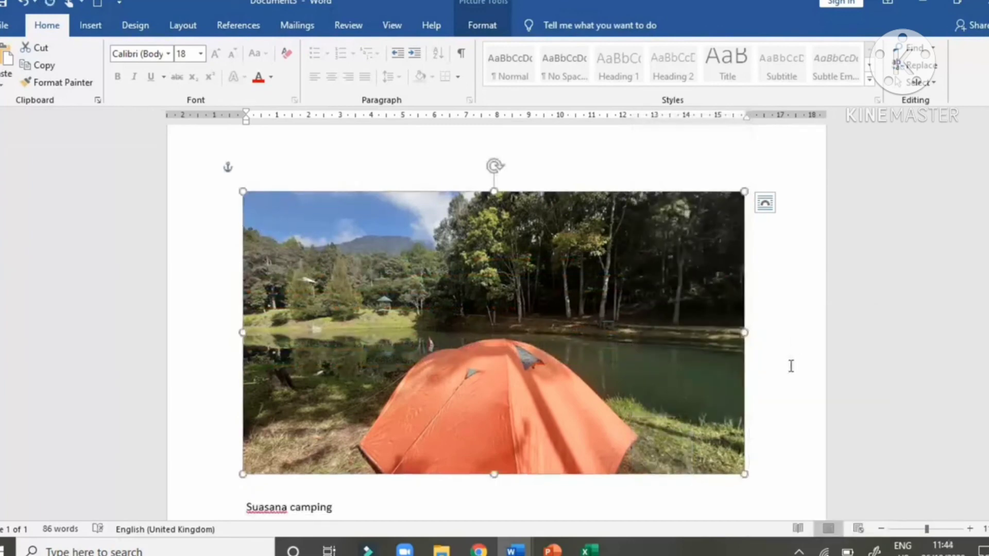
pyautogui.scroll(-4, 794, 361)
pyautogui.scroll(2, 602, 264)
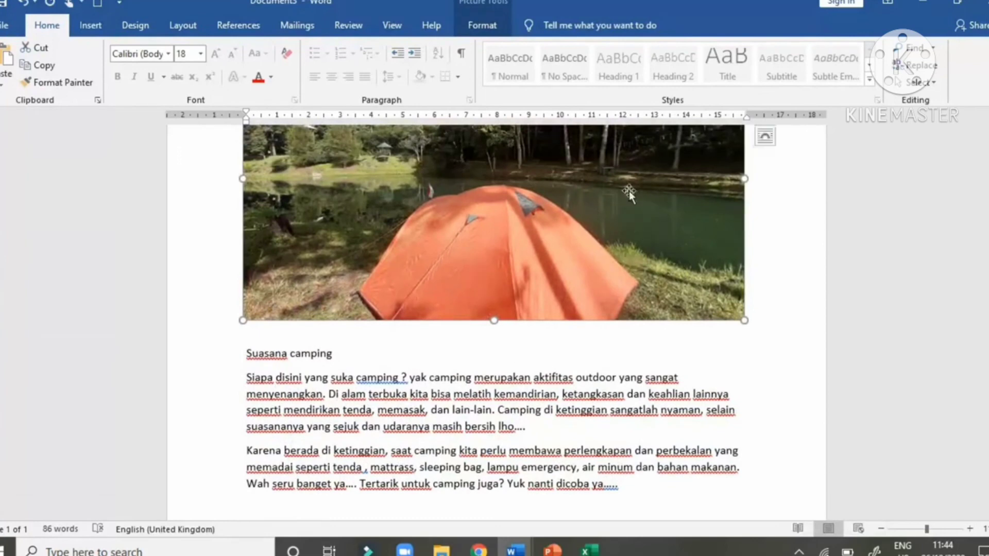
pyautogui.moveTo(595, 308); pyautogui.dragTo(530, 311)
pyautogui.scroll(2, 628, 284)
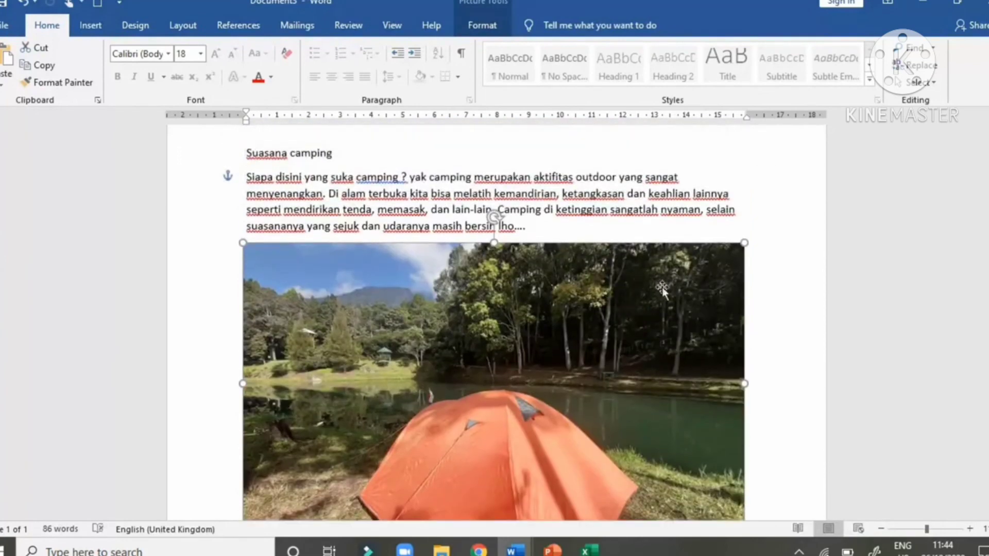
# Try squeezing only the picture's width from its side edge, and undo the resize.
pyautogui.scroll(-1, 743, 411)
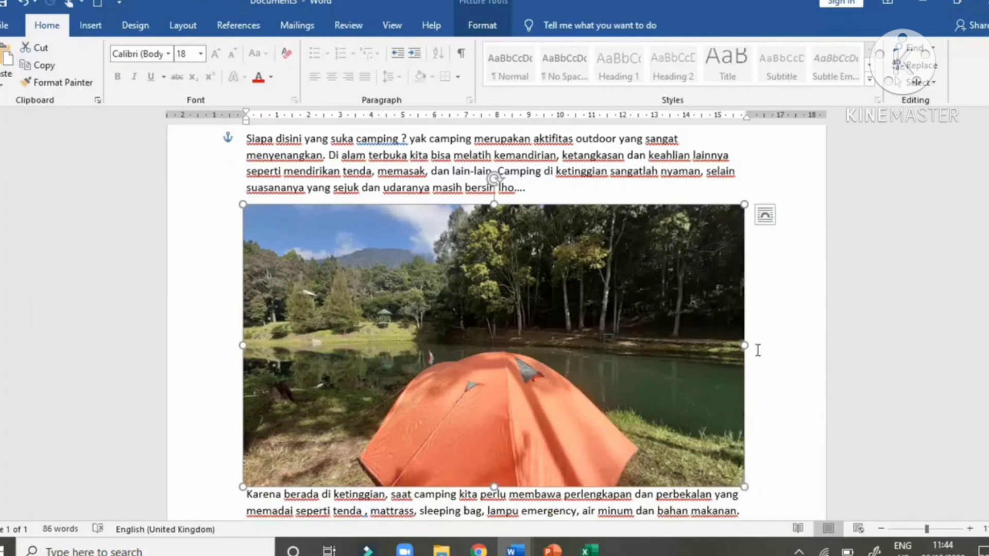
pyautogui.moveTo(744, 346); pyautogui.dragTo(384, 397)
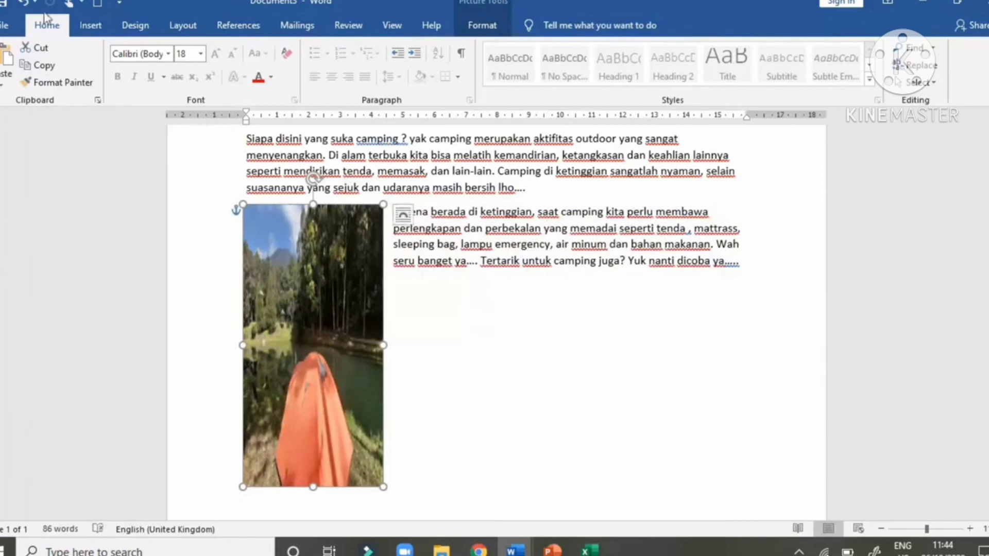
pyautogui.click(23, 3)
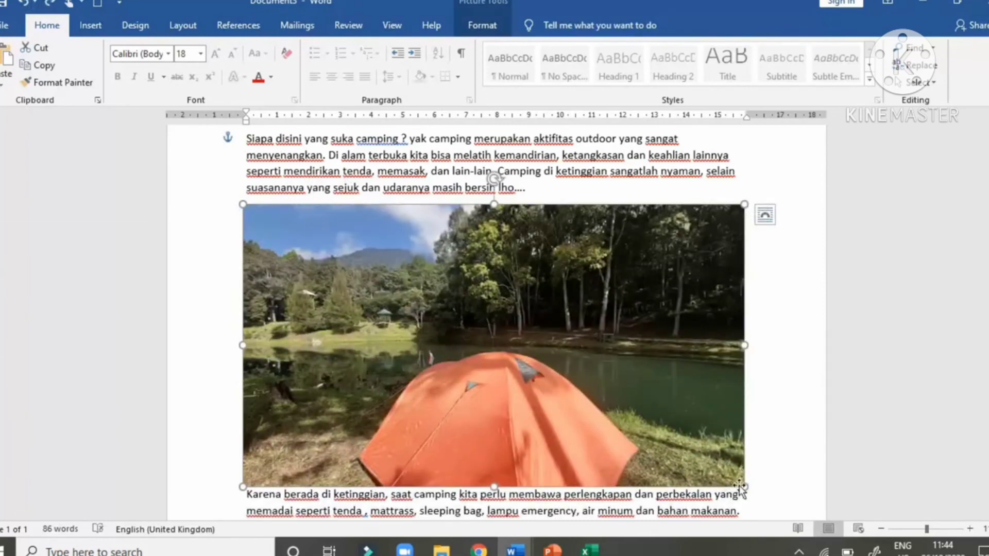
# Shrink the picture proportionally and place it within the first paragraph so the text wraps beside it.
pyautogui.moveTo(741, 486); pyautogui.dragTo(433, 336)
pyautogui.scroll(2, 417, 404)
pyautogui.moveTo(432, 340); pyautogui.dragTo(436, 340)
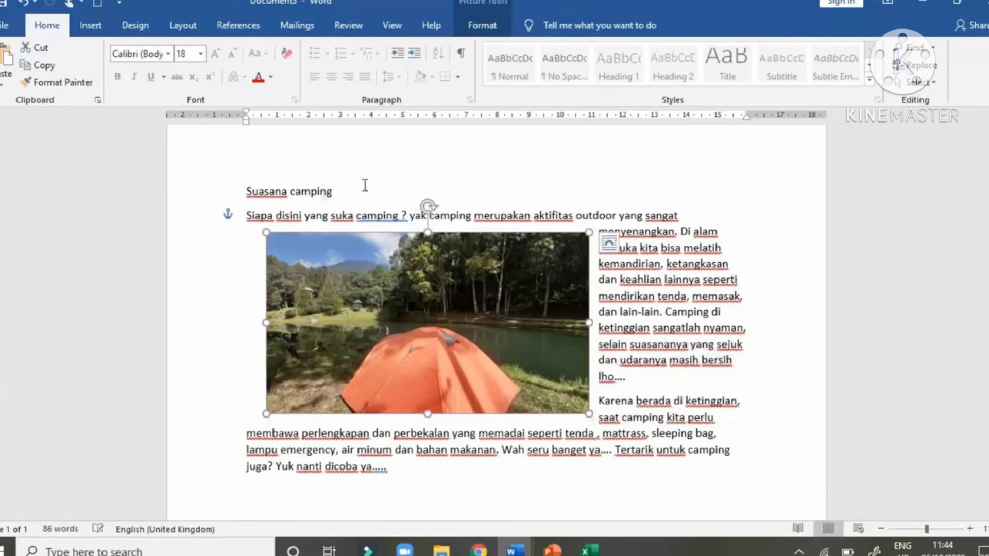
# Format the heading "Suasana camping" in red, centred, at size 20, bold and underlined.
pyautogui.moveTo(365, 185); pyautogui.dragTo(309, 184)
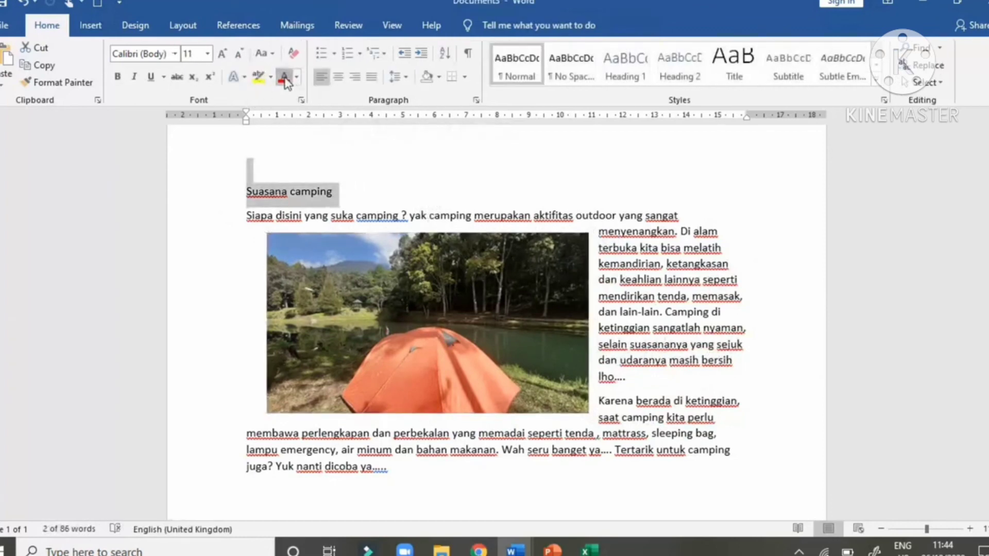
pyautogui.click(284, 77)
pyautogui.click(339, 76)
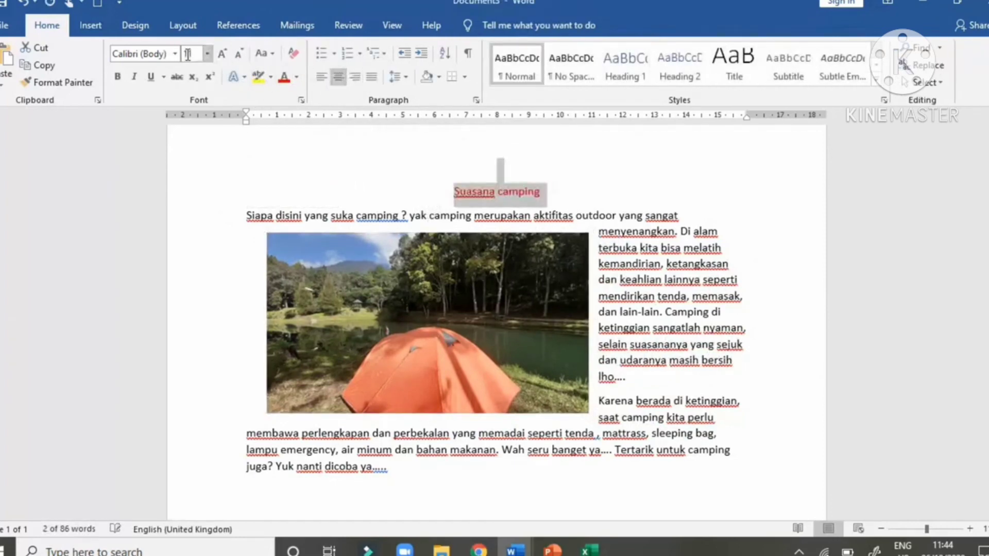
pyautogui.click(209, 53)
pyautogui.click(186, 182)
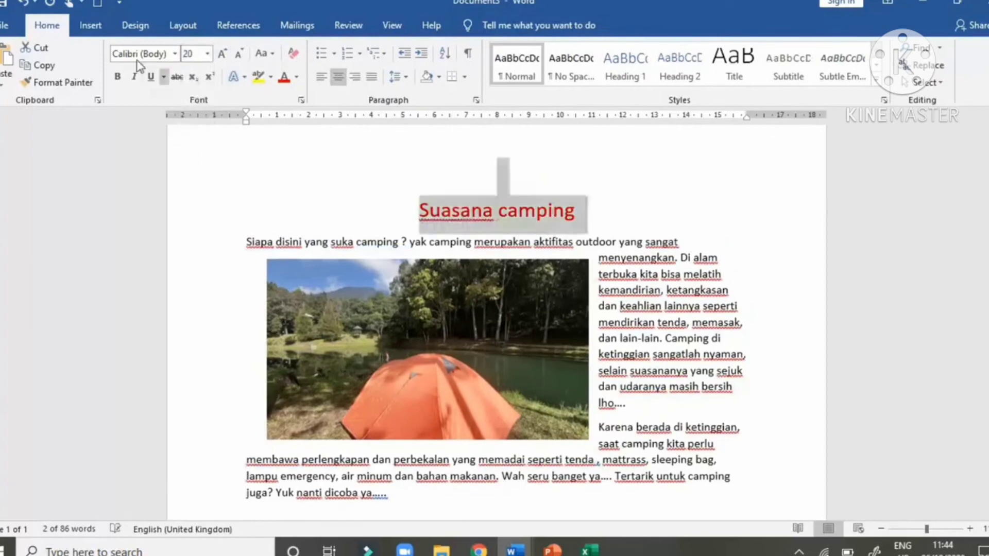
pyautogui.click(118, 76)
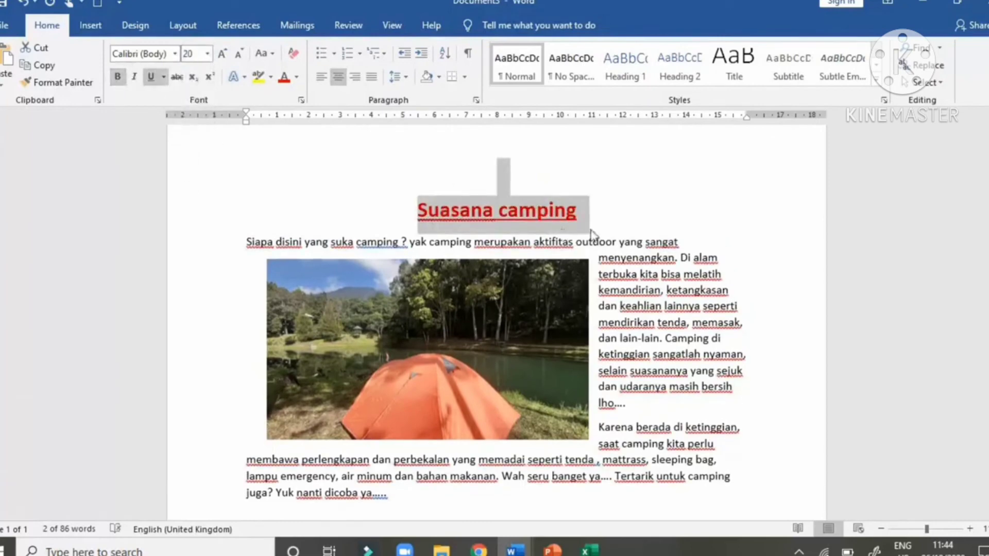